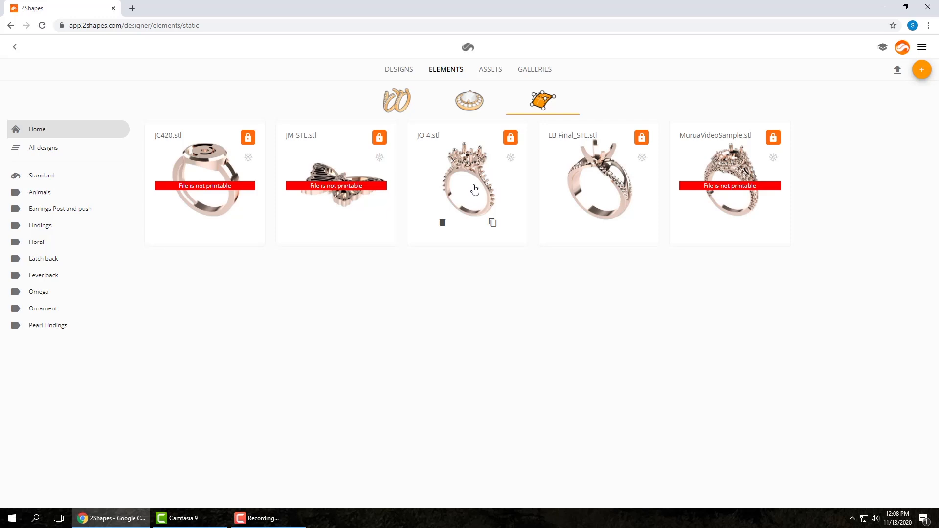
Step: Upload the file buckle3.5mmthick_stl from the STL Files folder to the static elements library
{"action": "left_click", "coordinate": [897, 72]}
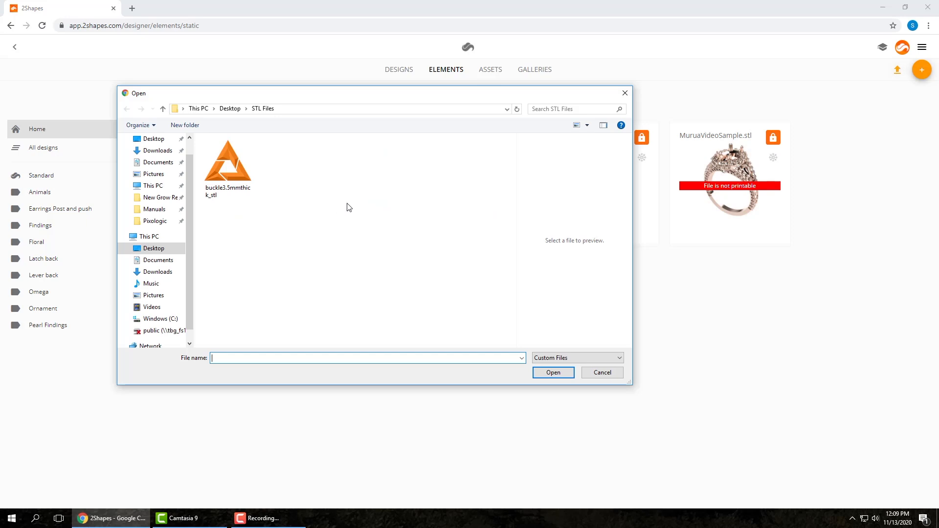
{"action": "double_click", "coordinate": [223, 169]}
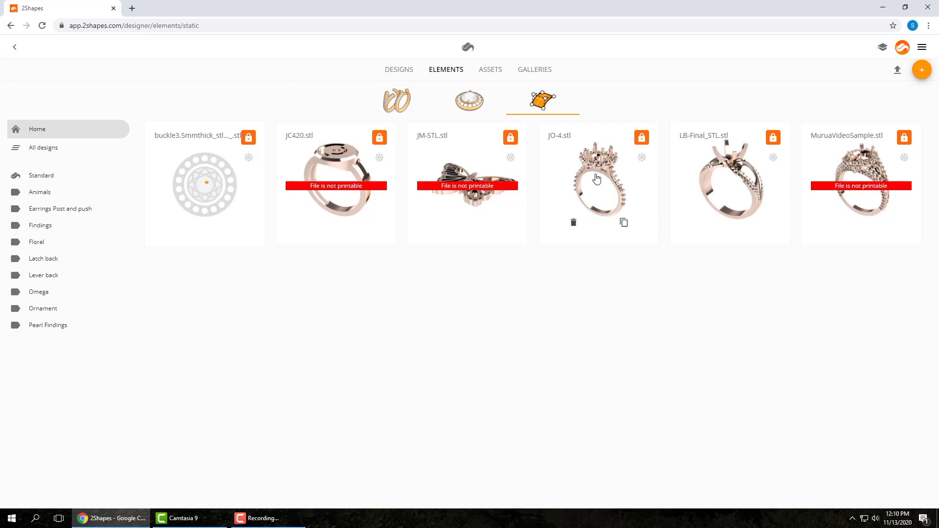
Step: Create a new design named 0010 in the designs library
{"action": "left_click", "coordinate": [398, 70]}
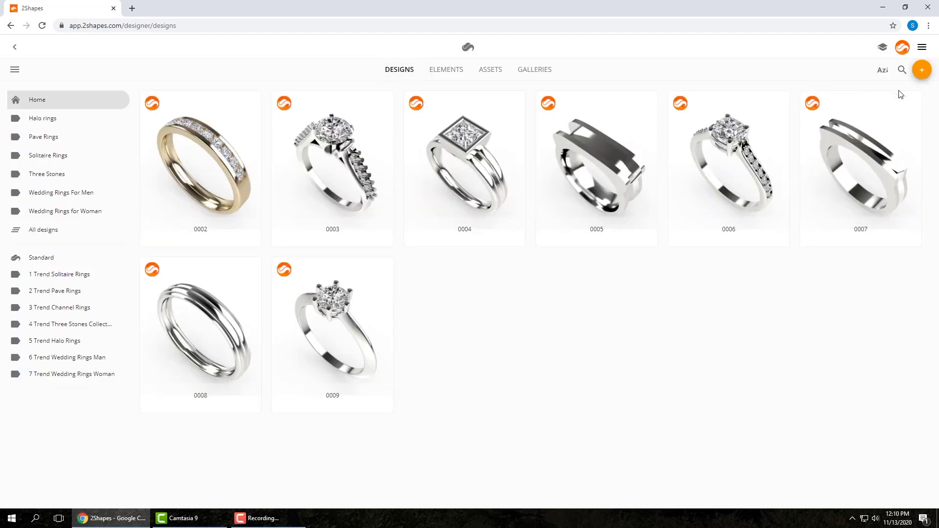
{"action": "left_click", "coordinate": [922, 70]}
{"action": "left_click_drag", "start_coordinate": [364, 275], "coordinate": [426, 284]}
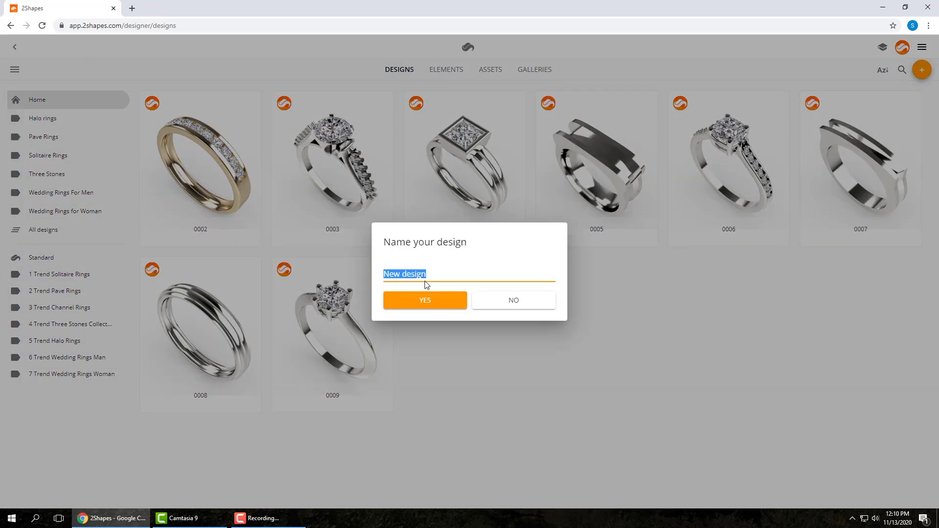
{"action": "type", "text": "0010"}
{"action": "left_click", "coordinate": [427, 299]}
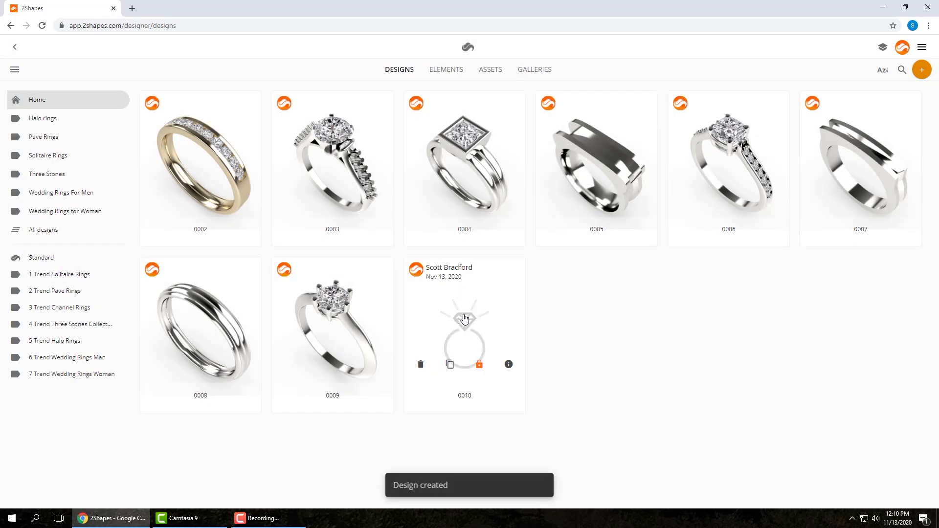
Step: Open design 0010 in the studio, add the static element JO-4.stl to it and save the design
{"action": "left_click", "coordinate": [464, 319]}
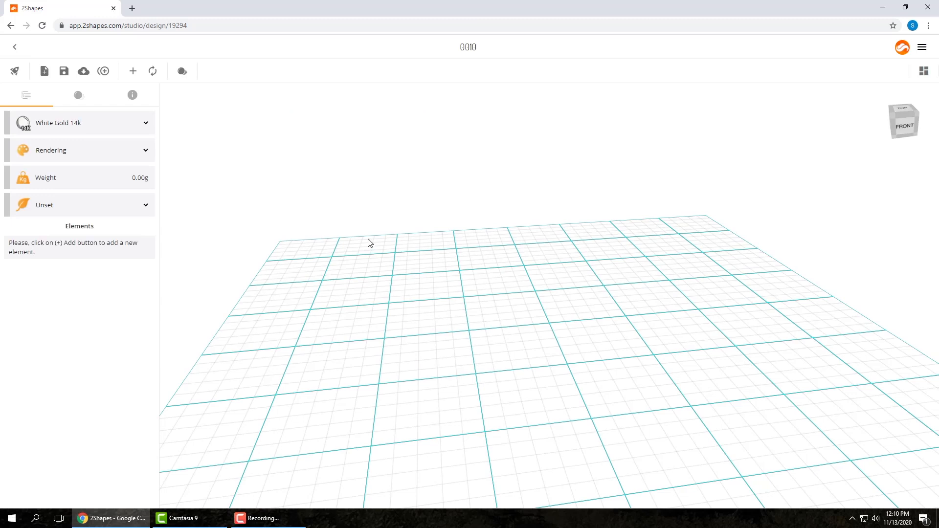
{"action": "left_click", "coordinate": [133, 72]}
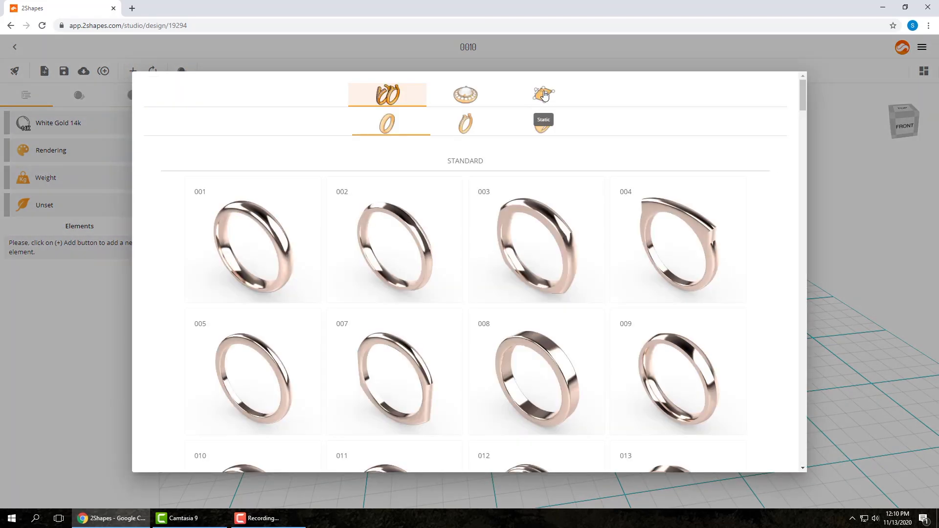
{"action": "left_click", "coordinate": [543, 95]}
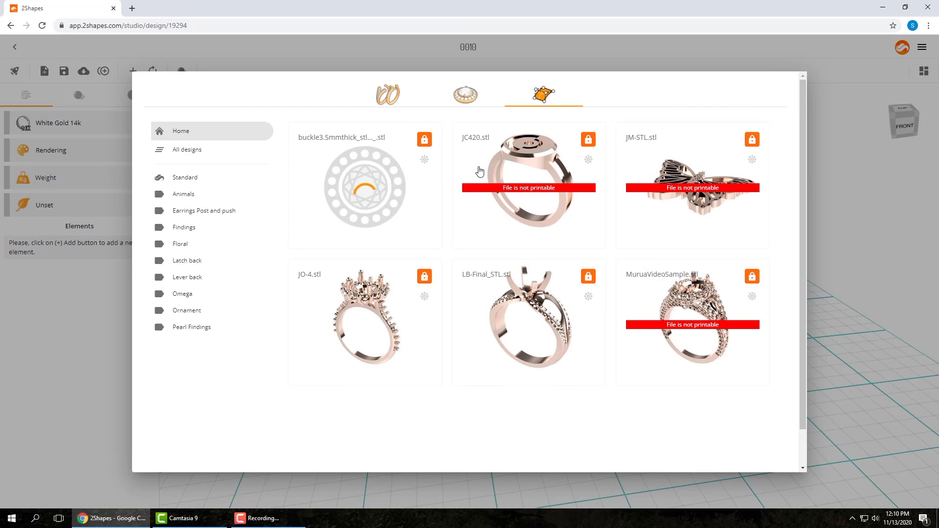
{"action": "left_click", "coordinate": [369, 319]}
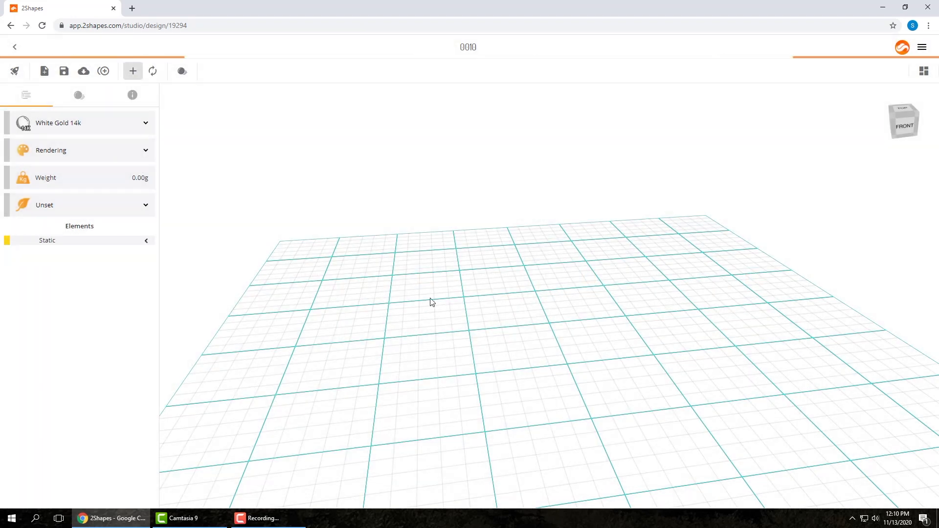
{"action": "left_click_drag", "start_coordinate": [507, 297], "coordinate": [529, 293]}
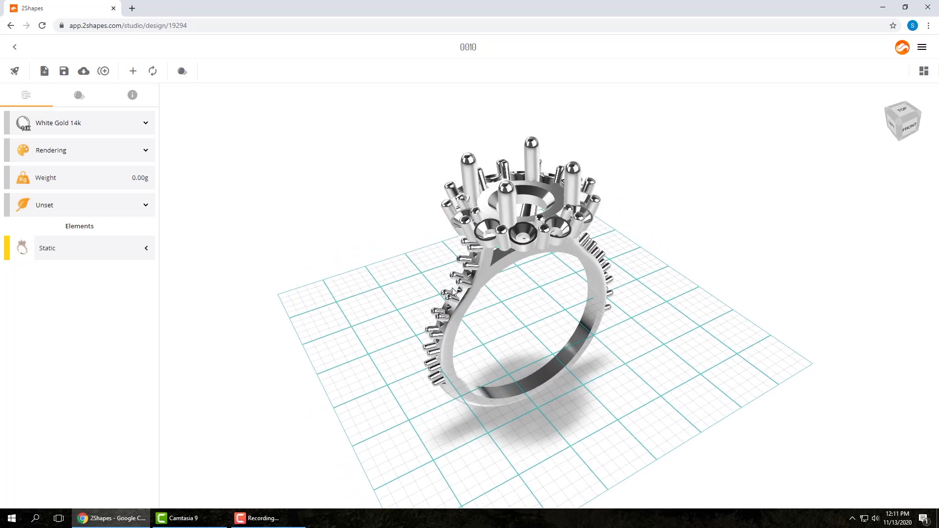
{"action": "mouse_move", "coordinate": [530, 295]}
{"action": "left_mouse_down"}
{"action": "mouse_move", "coordinate": [428, 308]}
{"action": "mouse_move", "coordinate": [471, 292]}
{"action": "mouse_move", "coordinate": [528, 312]}
{"action": "left_mouse_up"}
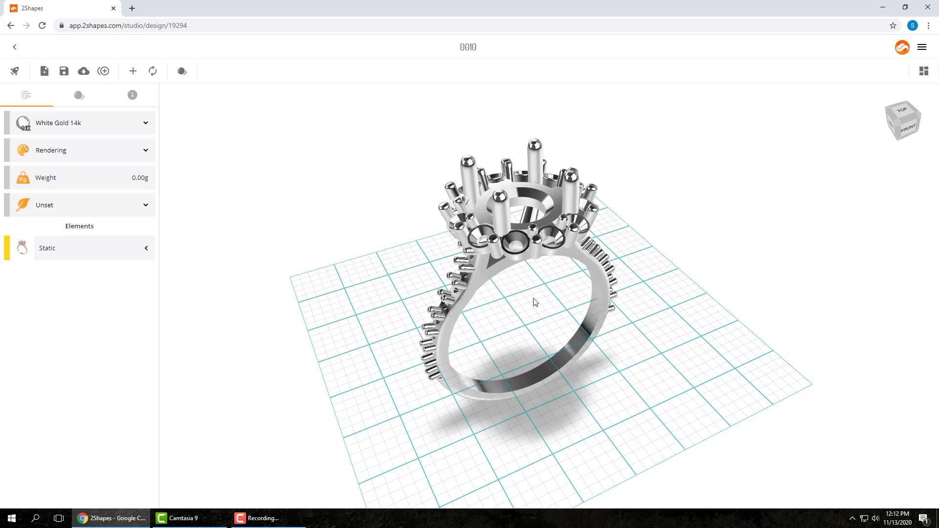
{"action": "left_click_drag", "start_coordinate": [533, 298], "coordinate": [533, 305]}
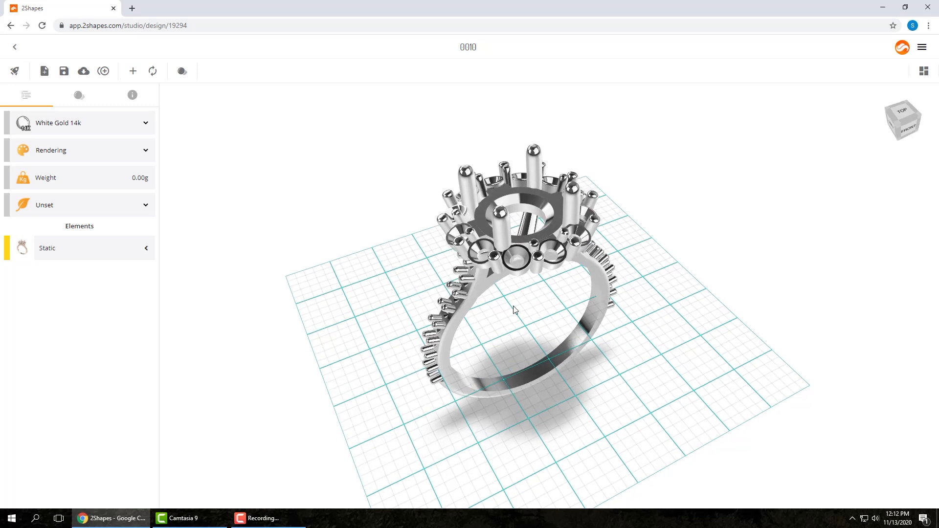
{"action": "left_click", "coordinate": [64, 73]}
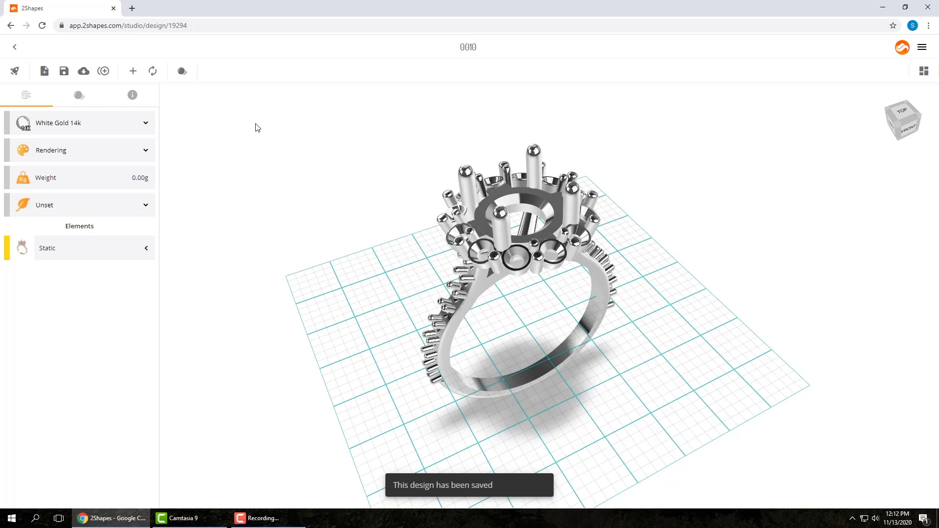
Step: Open the information page of design 0010 and look through its overview, renders and elements
{"action": "left_click", "coordinate": [15, 49]}
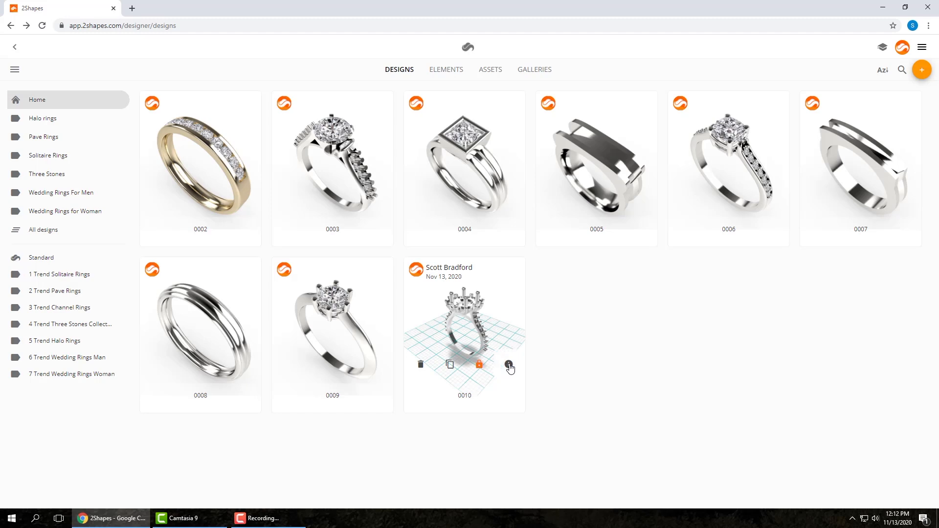
{"action": "left_click", "coordinate": [509, 365]}
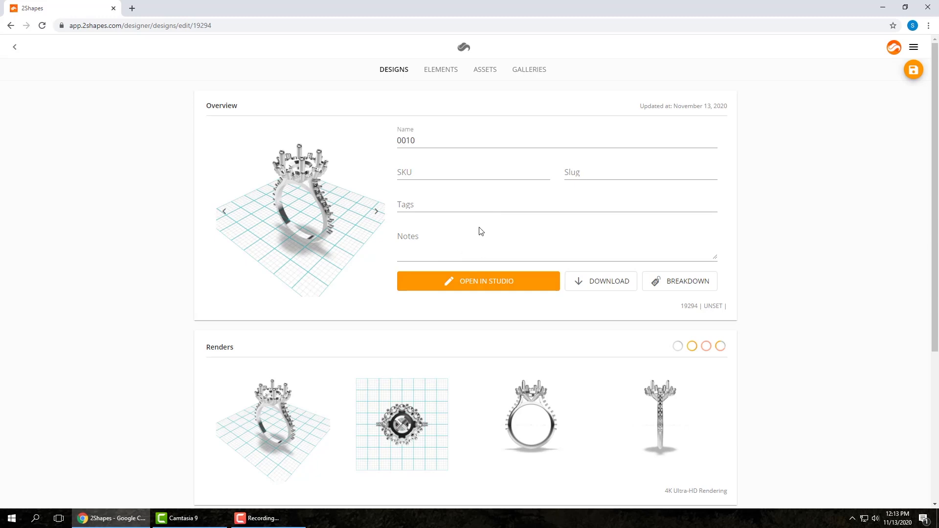
{"action": "scroll", "coordinate": [498, 266], "scroll_direction": "down", "scroll_amount": 5}
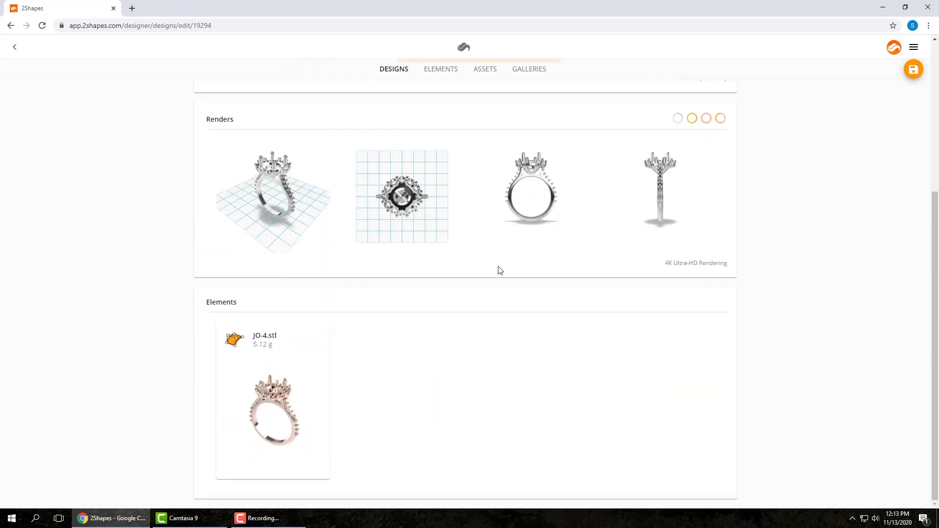
{"action": "scroll", "coordinate": [499, 270], "scroll_direction": "up", "scroll_amount": 5}
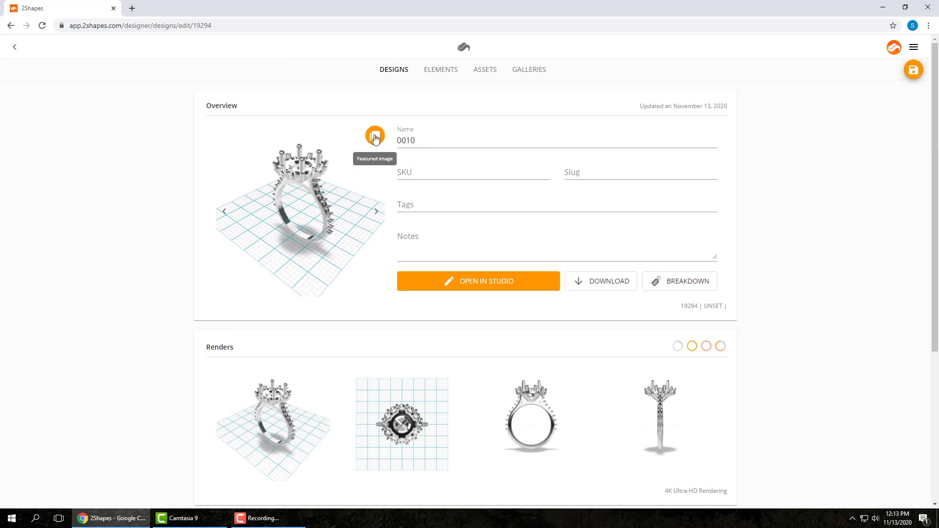
Step: Set the image IMG_20200314_095857_288 as the design's featured image and save the design
{"action": "left_click", "coordinate": [375, 138]}
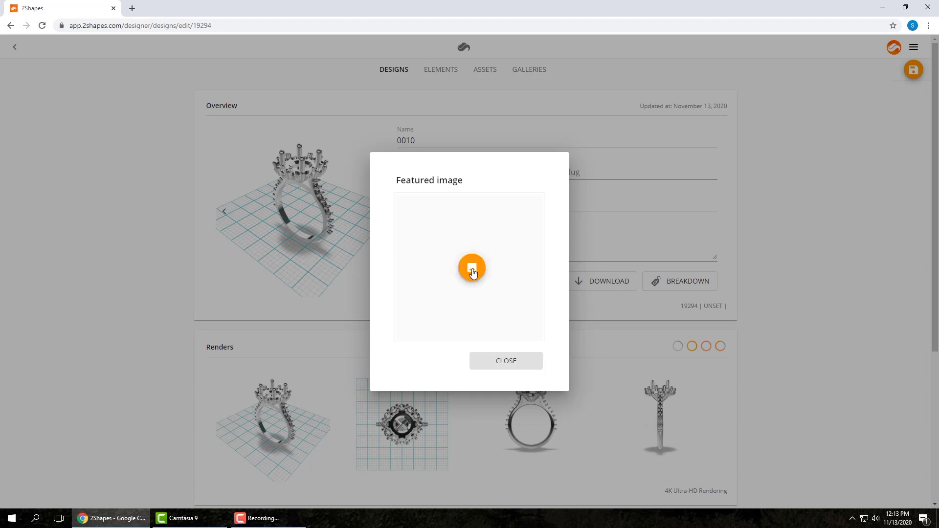
{"action": "left_click", "coordinate": [472, 269]}
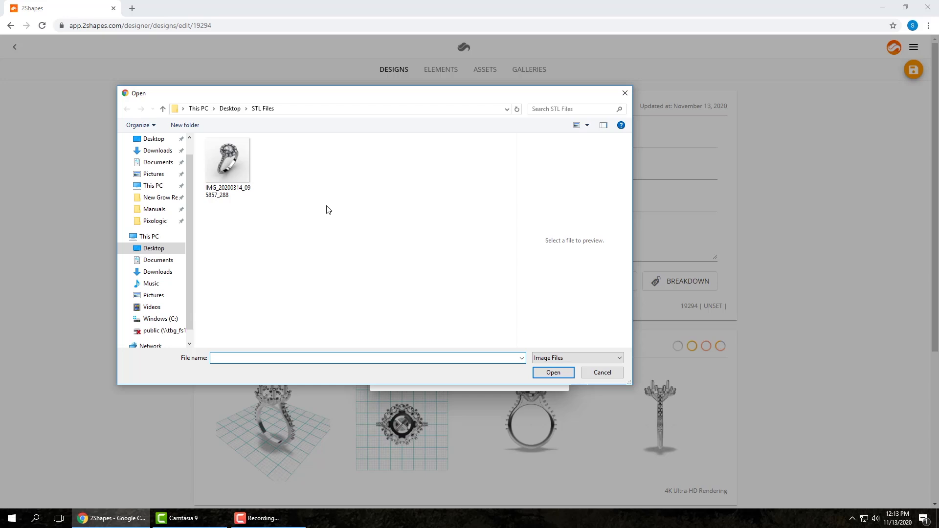
{"action": "double_click", "coordinate": [228, 161]}
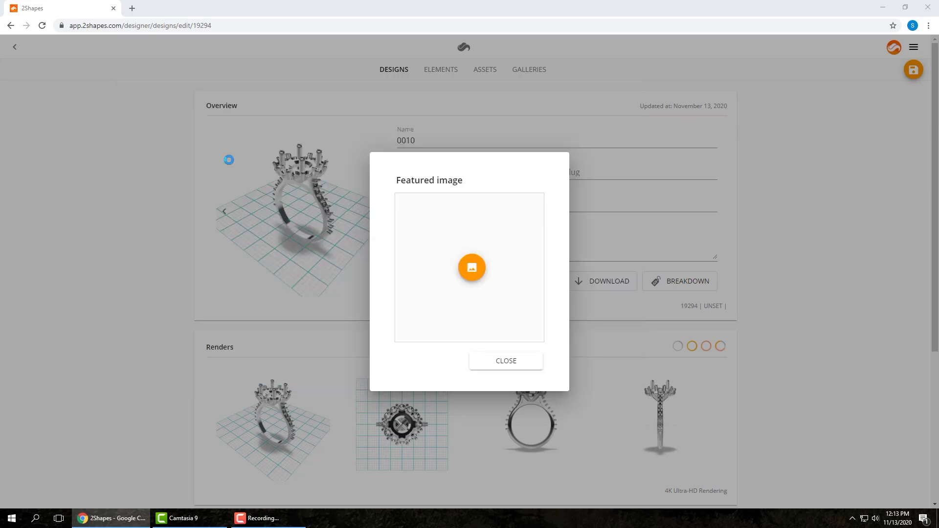
{"action": "left_click", "coordinate": [506, 362]}
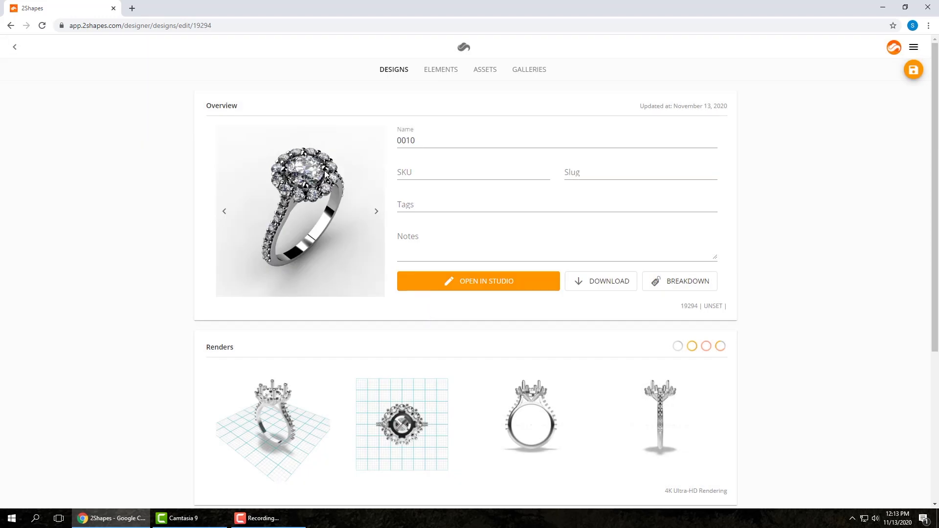
{"action": "mouse_move", "coordinate": [351, 223]}
{"action": "scroll", "coordinate": [433, 350], "scroll_direction": "down", "scroll_amount": 1}
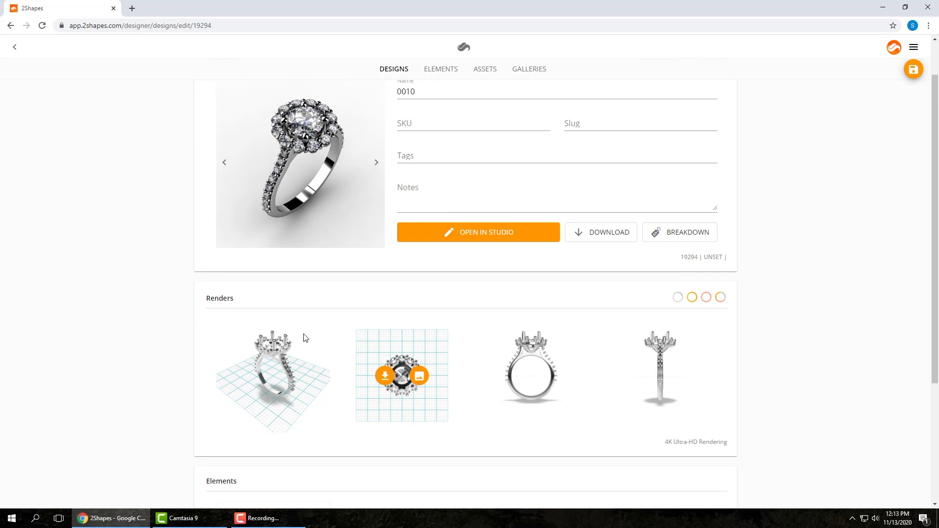
{"action": "mouse_move", "coordinate": [267, 348]}
{"action": "scroll", "coordinate": [391, 269], "scroll_direction": "up", "scroll_amount": 1}
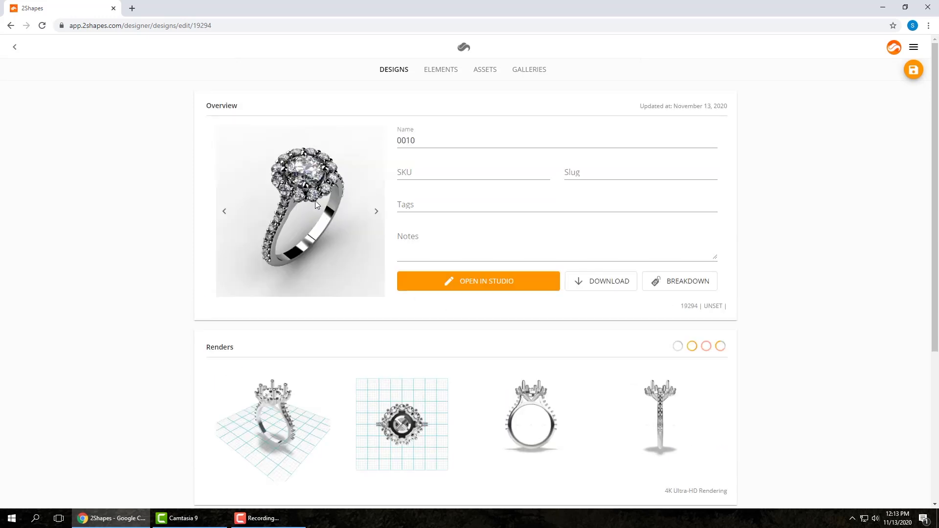
{"action": "mouse_move", "coordinate": [308, 208]}
{"action": "left_click", "coordinate": [913, 71]}
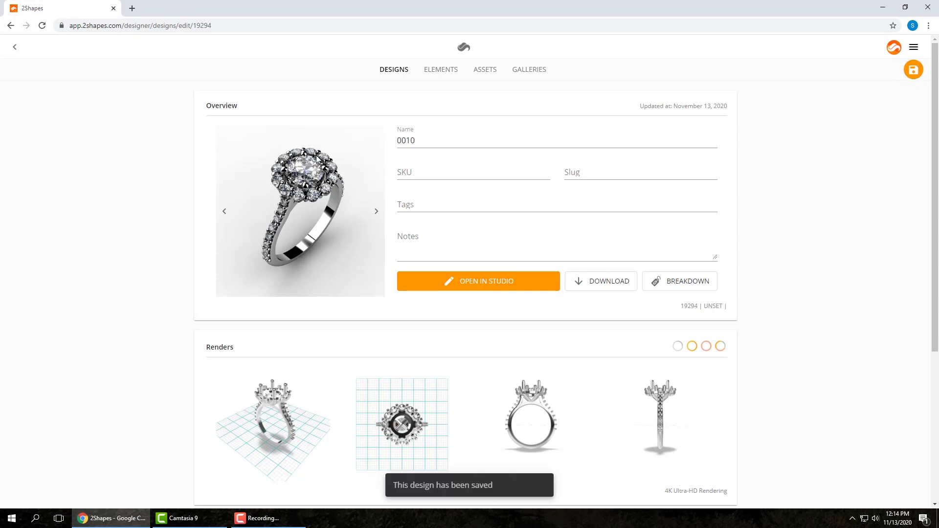
Step: Reopen design 0010 in the studio, inspect the ring model and view its STL download options without exporting
{"action": "left_click", "coordinate": [15, 47]}
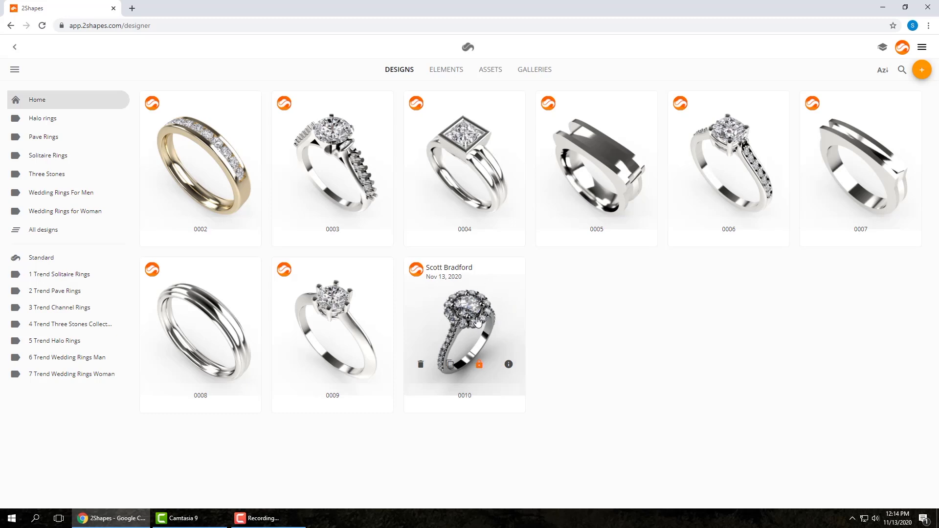
{"action": "left_click", "coordinate": [507, 340]}
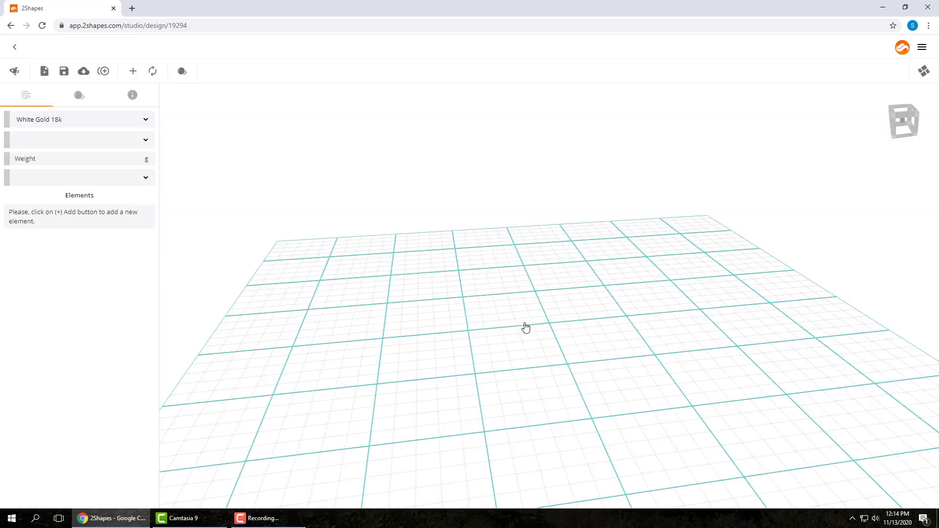
{"action": "left_click_drag", "start_coordinate": [525, 278], "coordinate": [564, 339]}
{"action": "left_click_drag", "start_coordinate": [567, 292], "coordinate": [556, 294]}
{"action": "left_click_drag", "start_coordinate": [685, 320], "coordinate": [685, 286]}
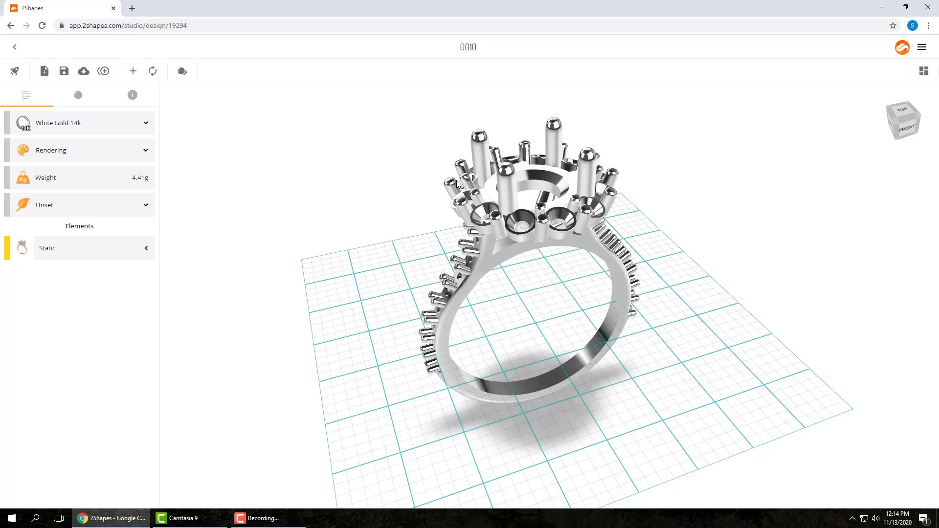
{"action": "left_click", "coordinate": [84, 73]}
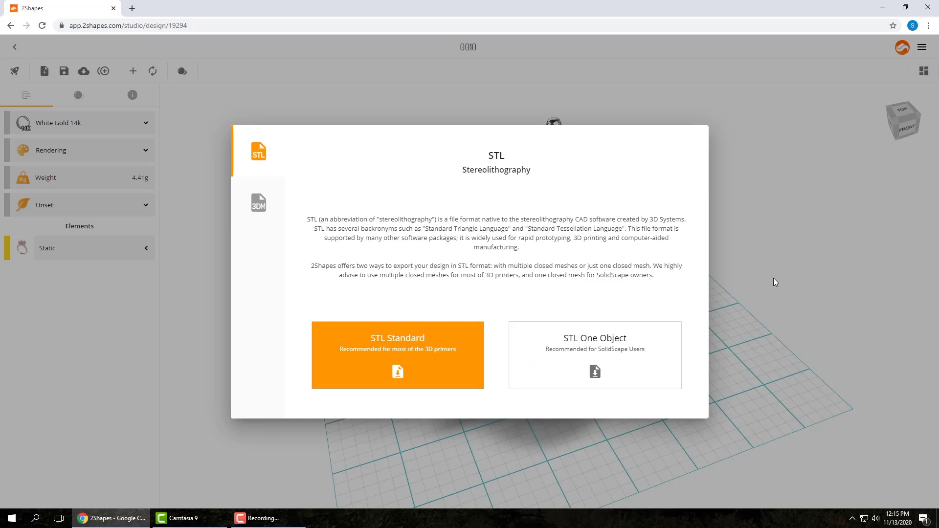
{"action": "left_click", "coordinate": [745, 248]}
{"action": "left_click_drag", "start_coordinate": [538, 290], "coordinate": [543, 300]}
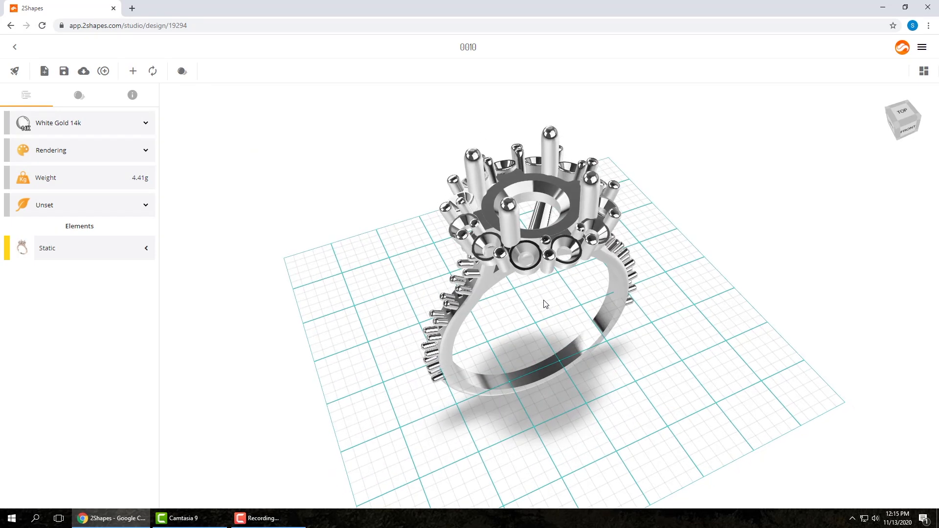
Step: Return to the designs library and change the status of design 0010 from Work in progress to Ready
{"action": "left_click", "coordinate": [14, 47]}
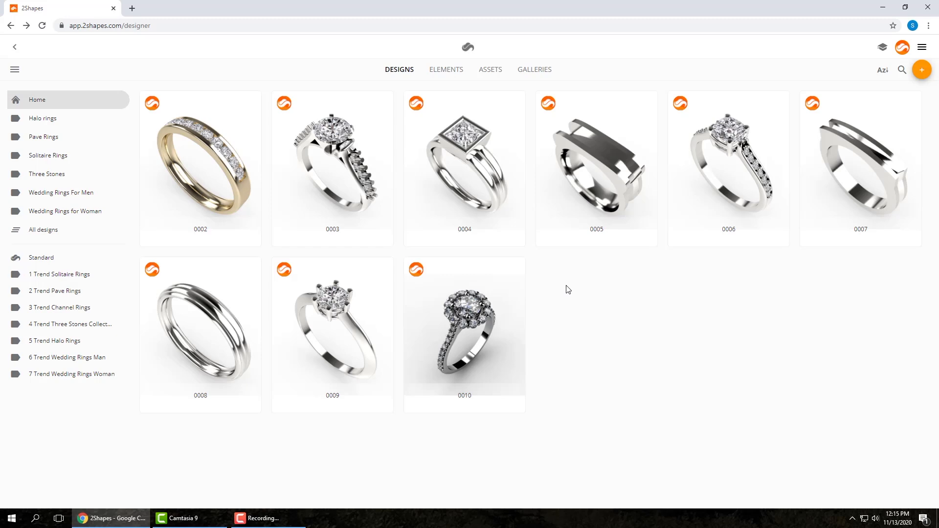
{"action": "mouse_move", "coordinate": [471, 337]}
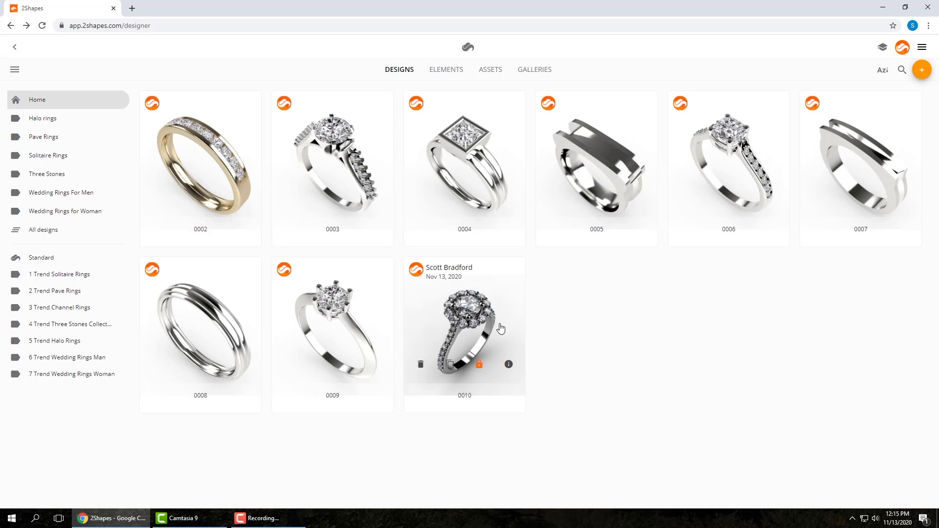
{"action": "left_click", "coordinate": [479, 367]}
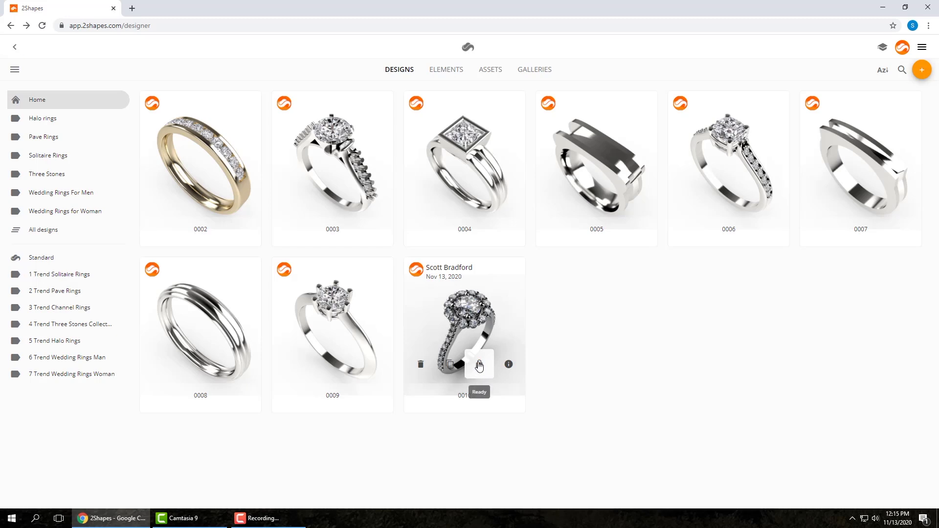